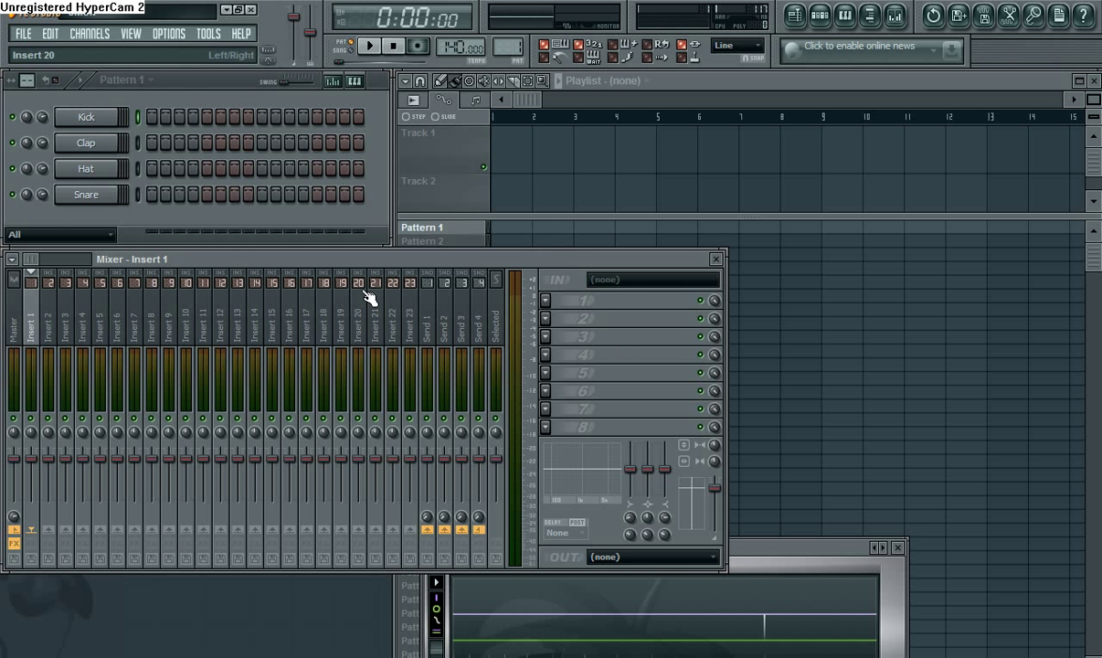
Remove the Fruity Limiter from the Master track so all eight effect slots are empty
click(16, 336)
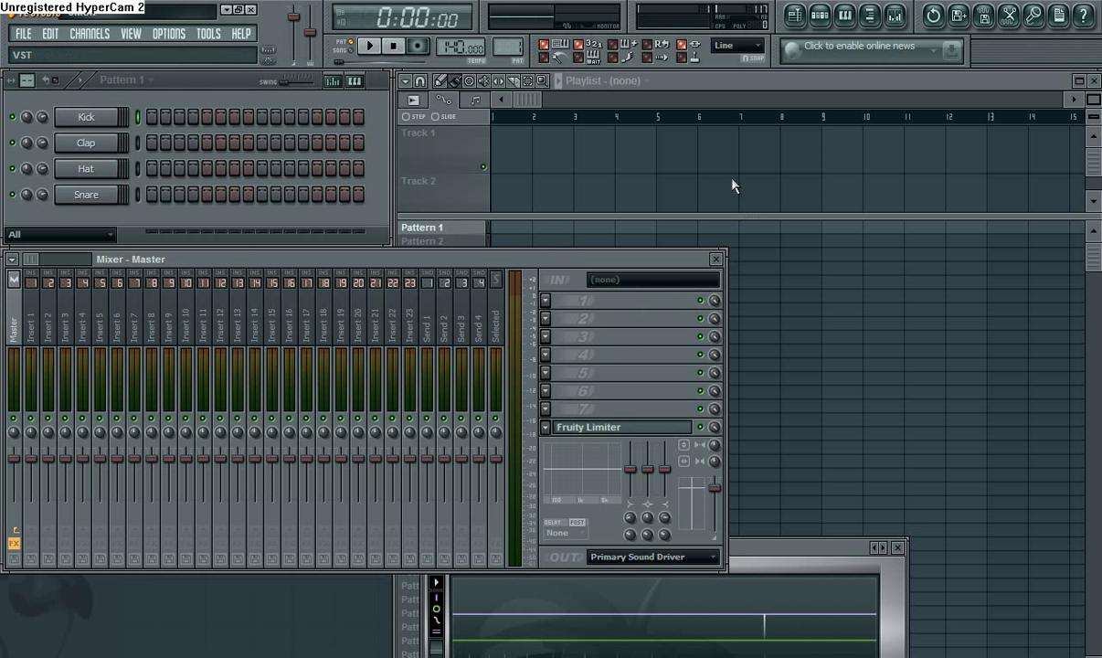
key(ctrl+z)
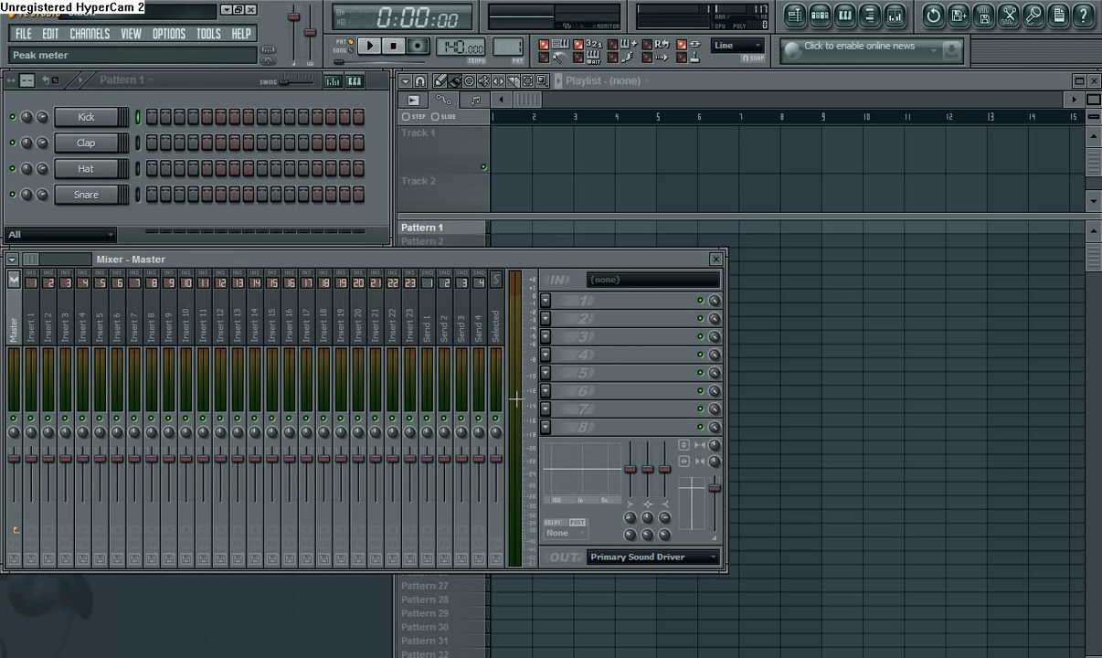
click(226, 234)
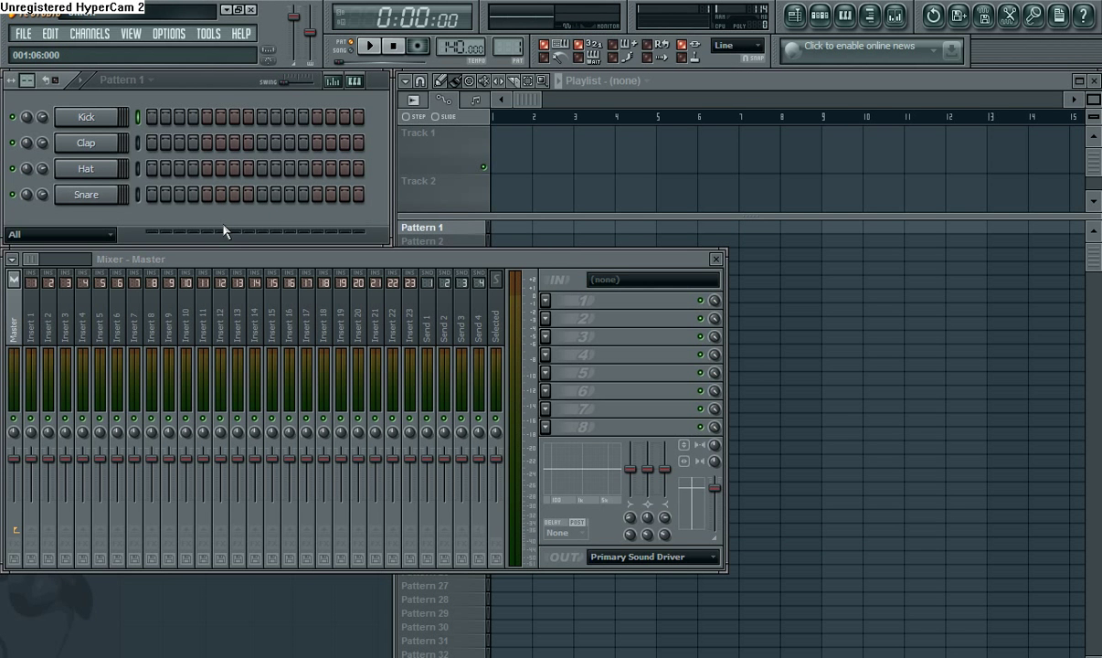
Preview the VEC2 Bassdrums Hard 185 sample and load it onto the Kick channel
key(alt+F8)
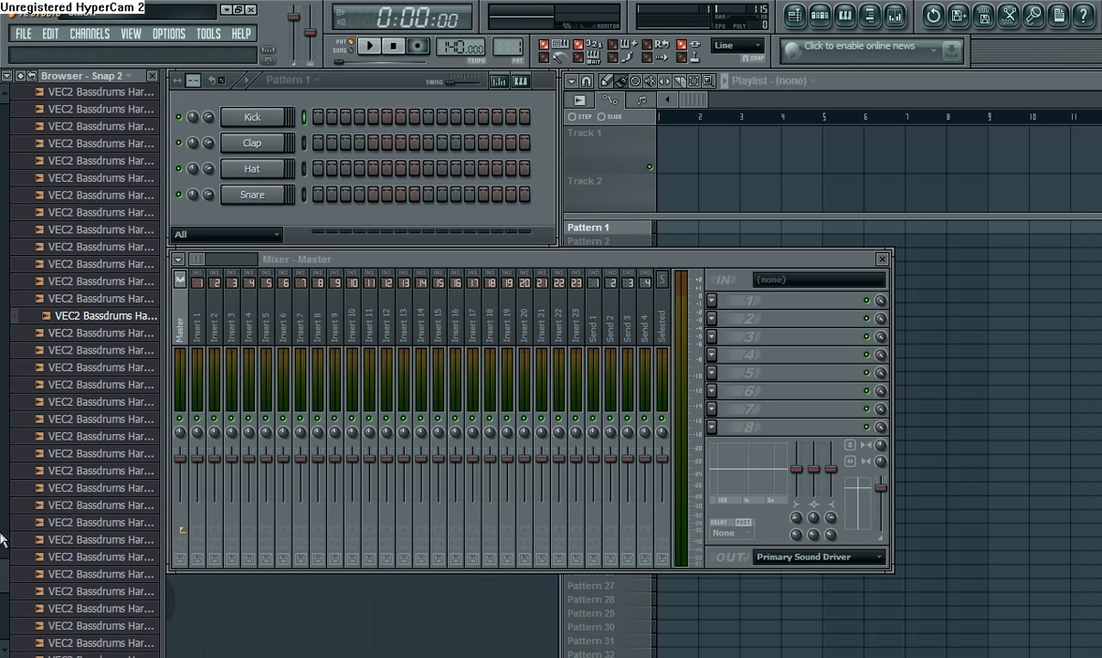
drag(2, 539, 2, 590)
click(145, 354)
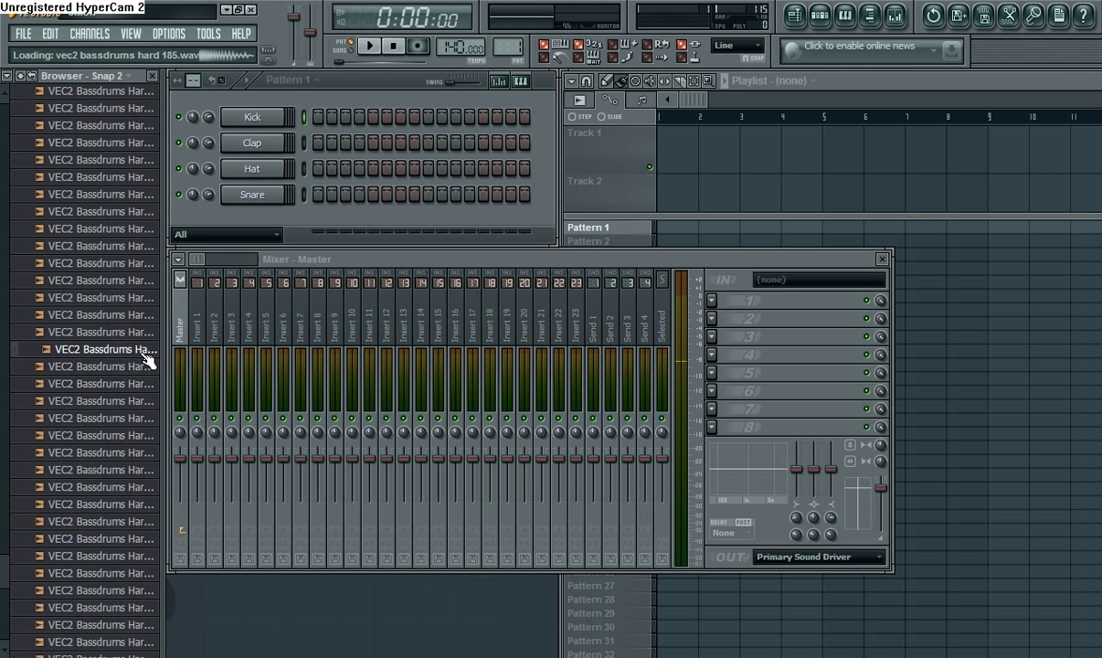
click(144, 356)
drag(148, 361, 254, 116)
click(153, 76)
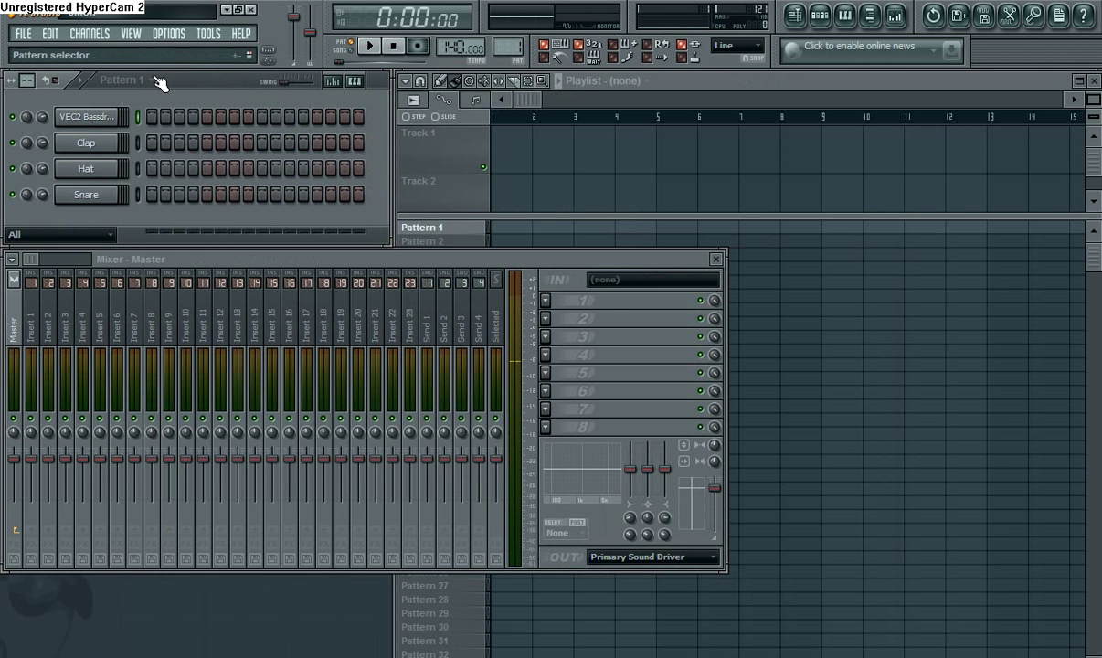
Open the bassdrum's channel settings and try Reverse, leaving it switched back off
click(107, 121)
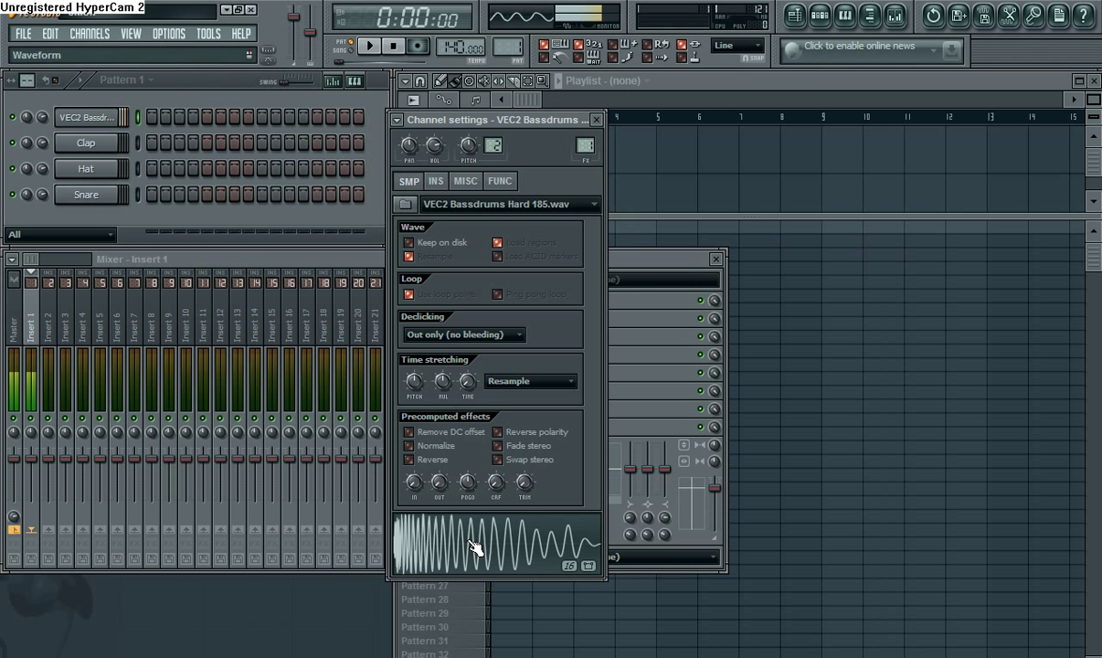
click(409, 458)
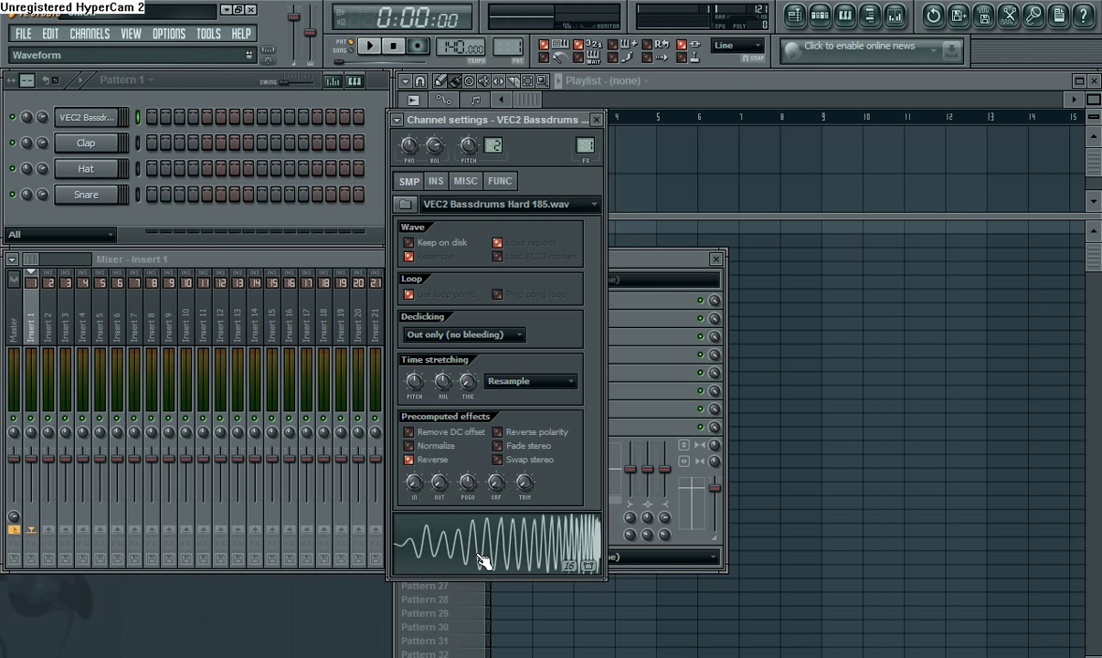
click(482, 562)
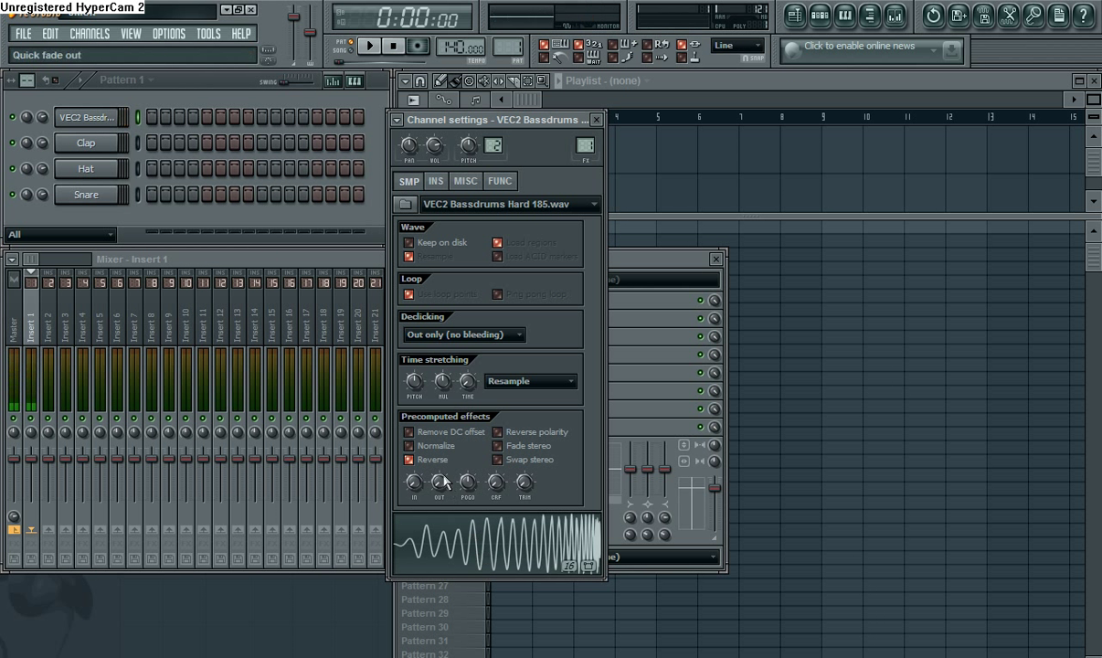
click(409, 459)
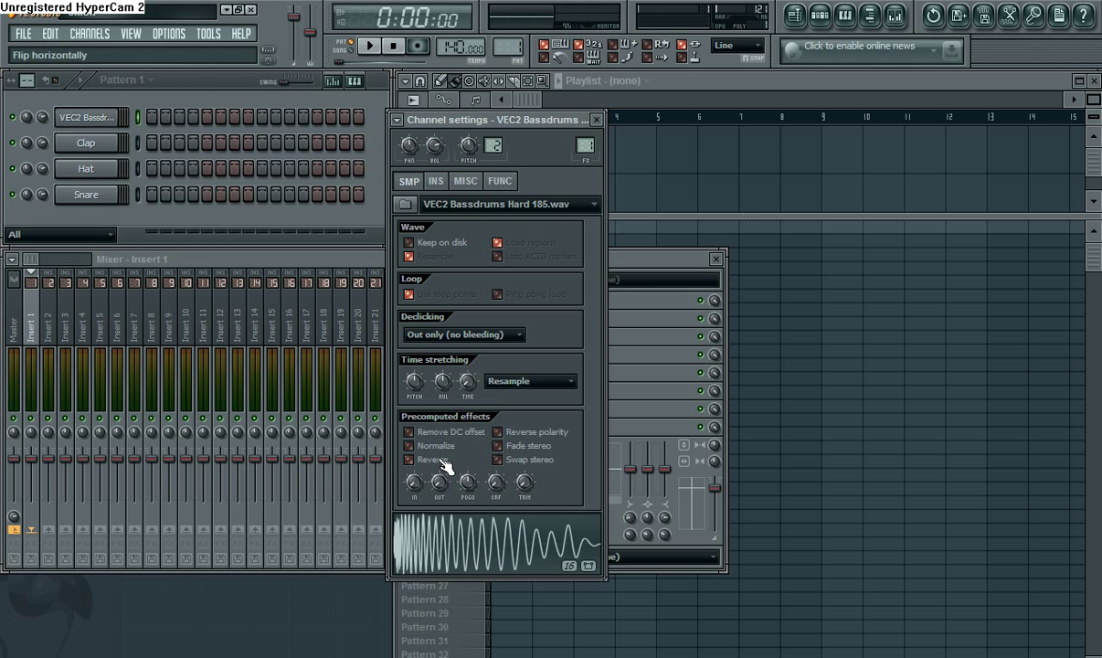
click(437, 182)
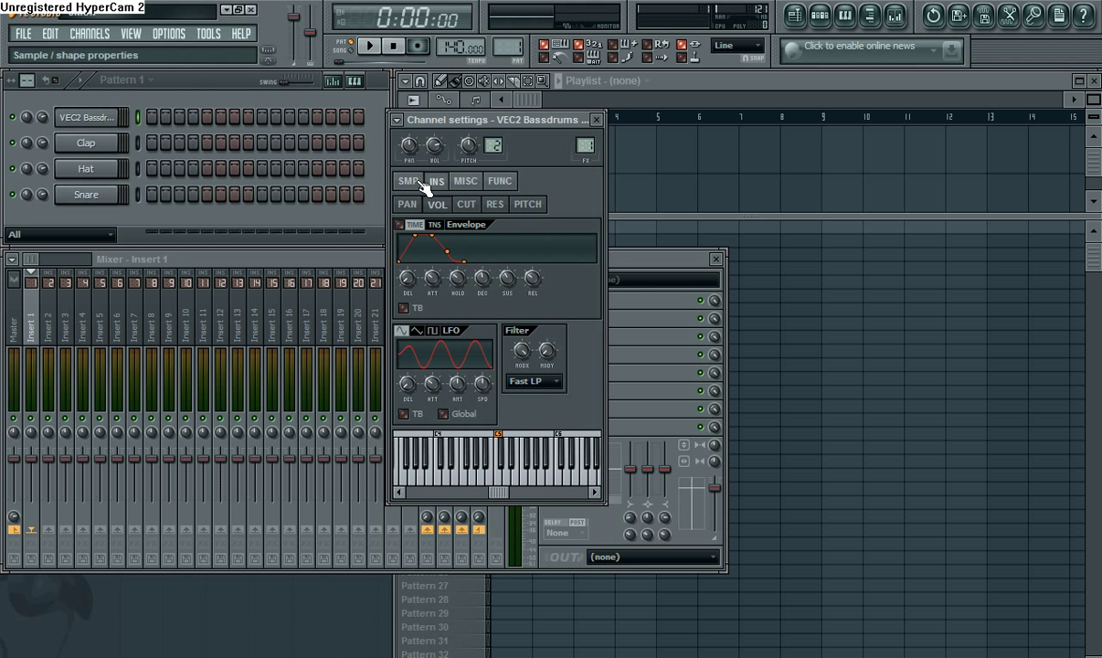
Set the bassdrum's INS envelope target to filter cutoff (CUT)
click(409, 180)
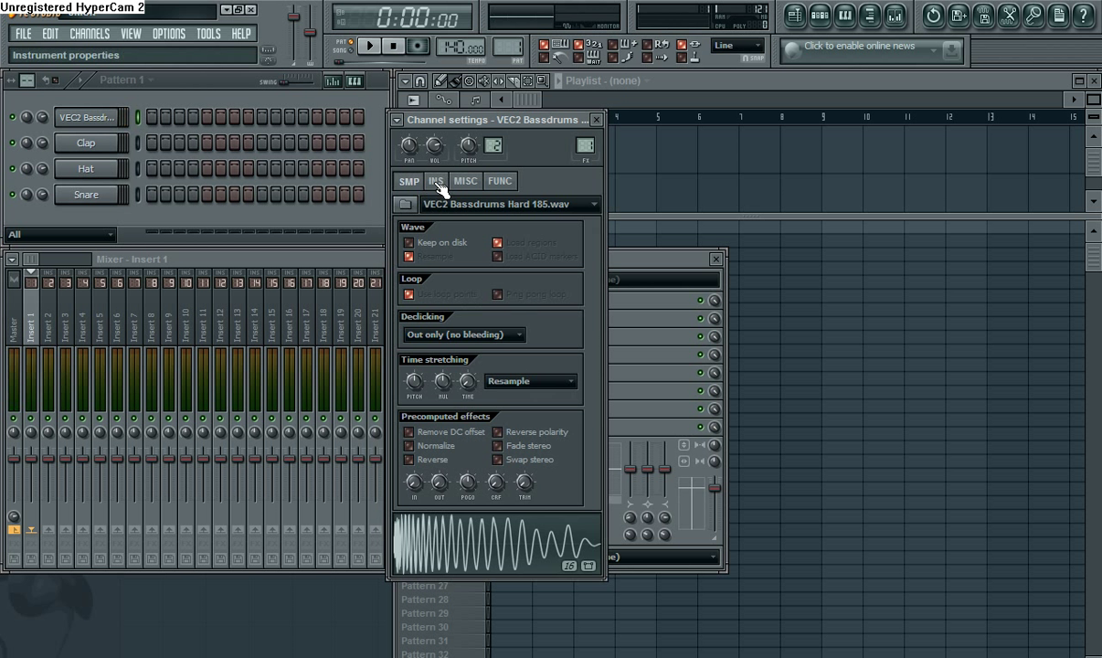
click(439, 183)
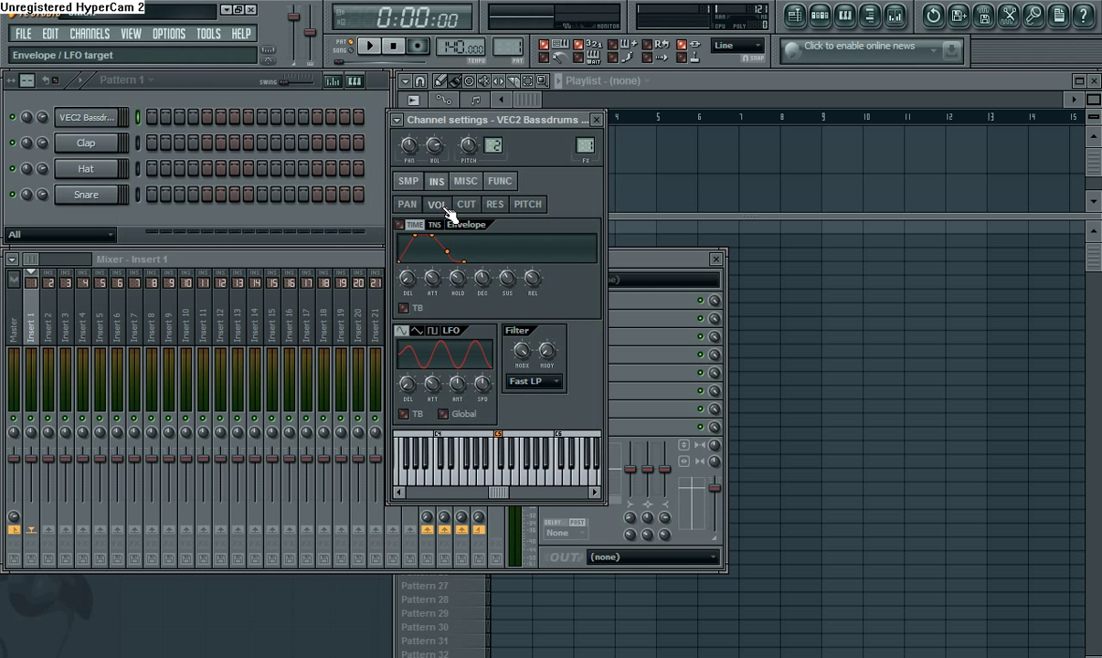
click(467, 207)
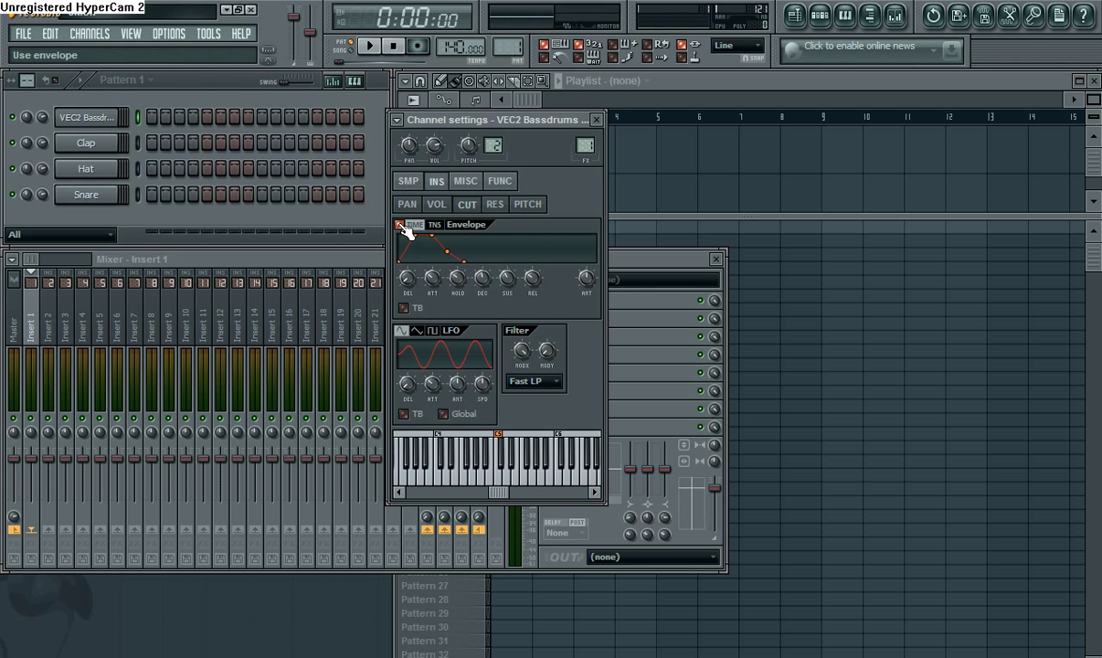
Enable the cutoff envelope, turn its DEC knob down, and audition the kick at C5
click(401, 226)
drag(482, 278, 482, 285)
click(502, 462)
click(503, 461)
click(503, 462)
click(503, 462)
click(503, 462)
click(502, 462)
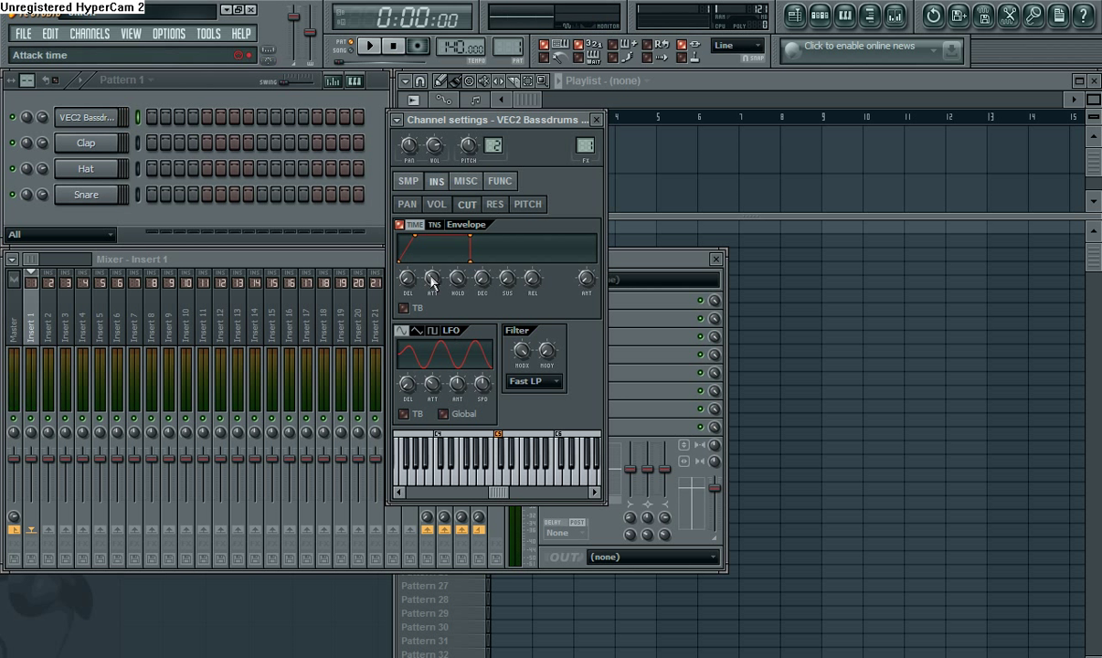
Nudge the cutoff envelope's ATT knob and audition the kick at C5, comparing with the envelope toggled
drag(432, 277, 432, 298)
key(z)
key(z)
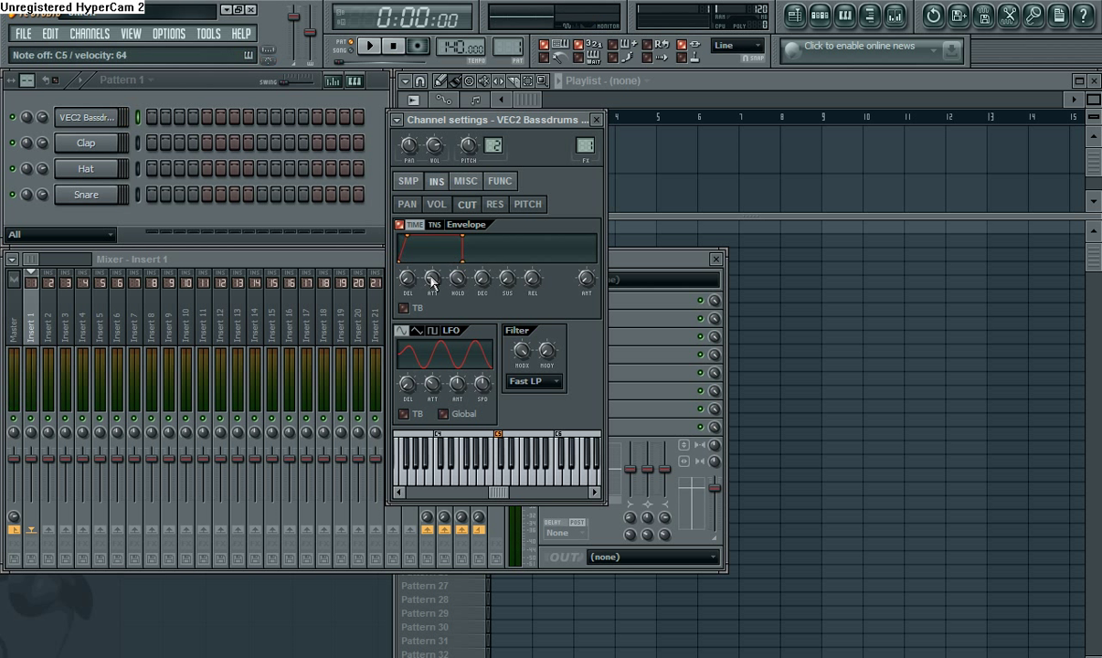
key(z)
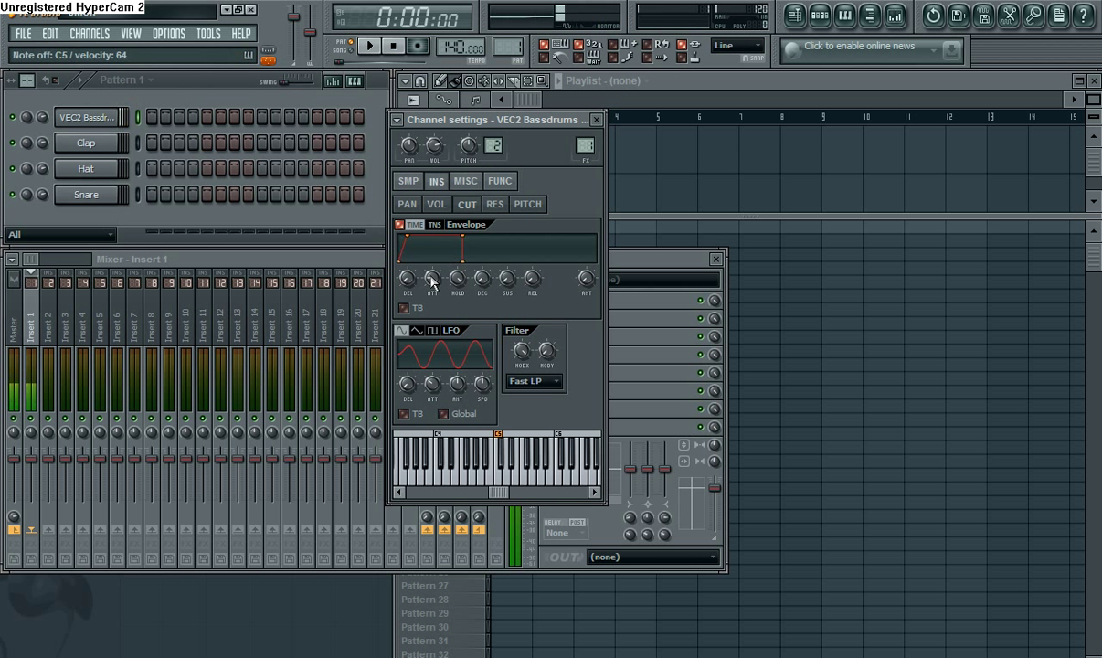
key(z)
click(400, 225)
key(z)
key(z)
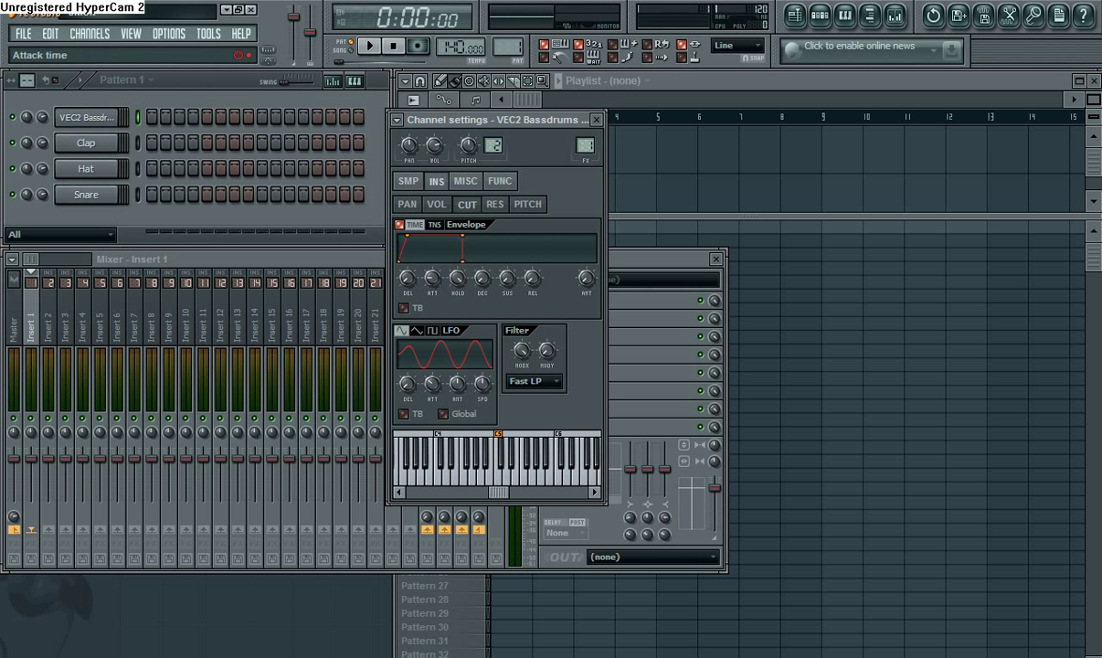
key(z)
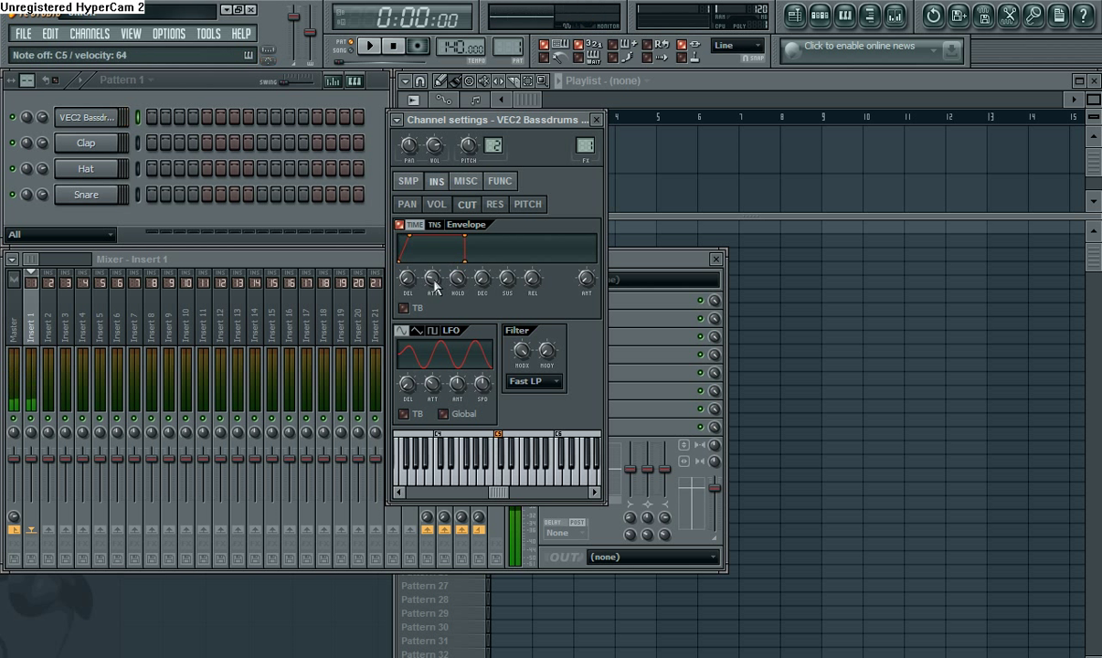
scroll(435, 286, up, 2)
key(z)
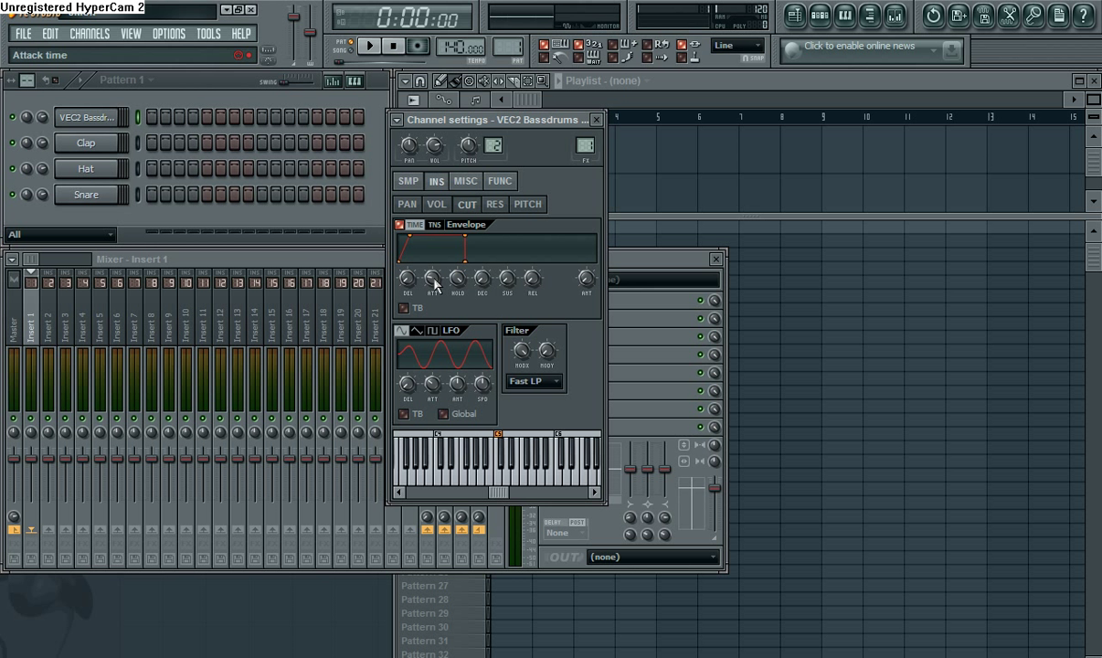
key(z)
key(z)
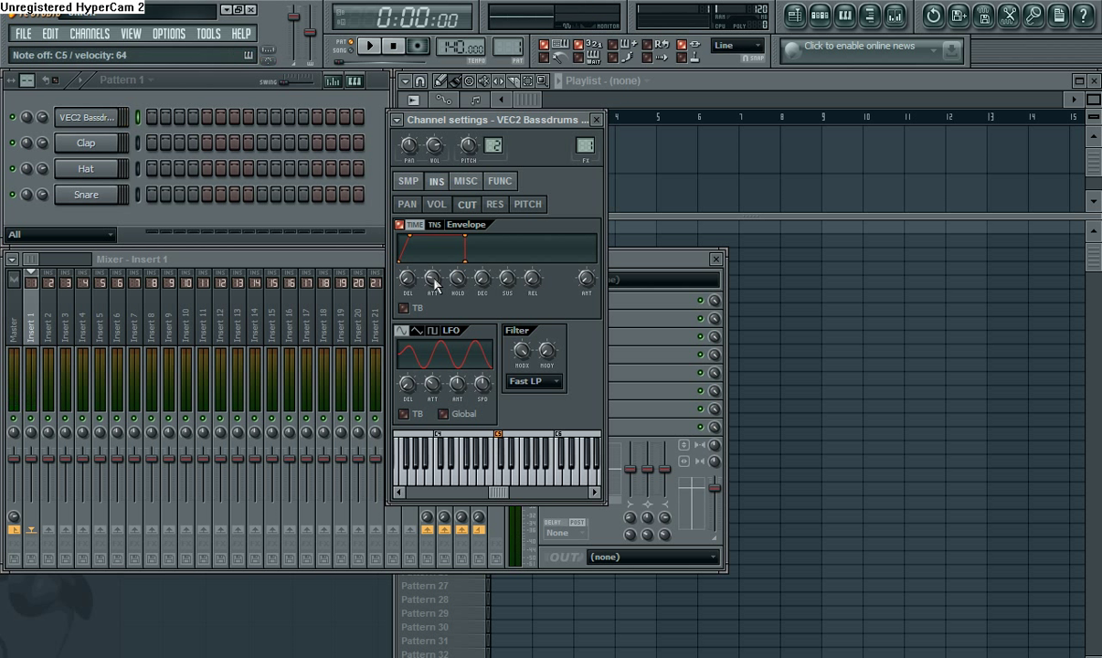
Reposition the kick's channel settings window and audition the note again
drag(507, 125, 444, 129)
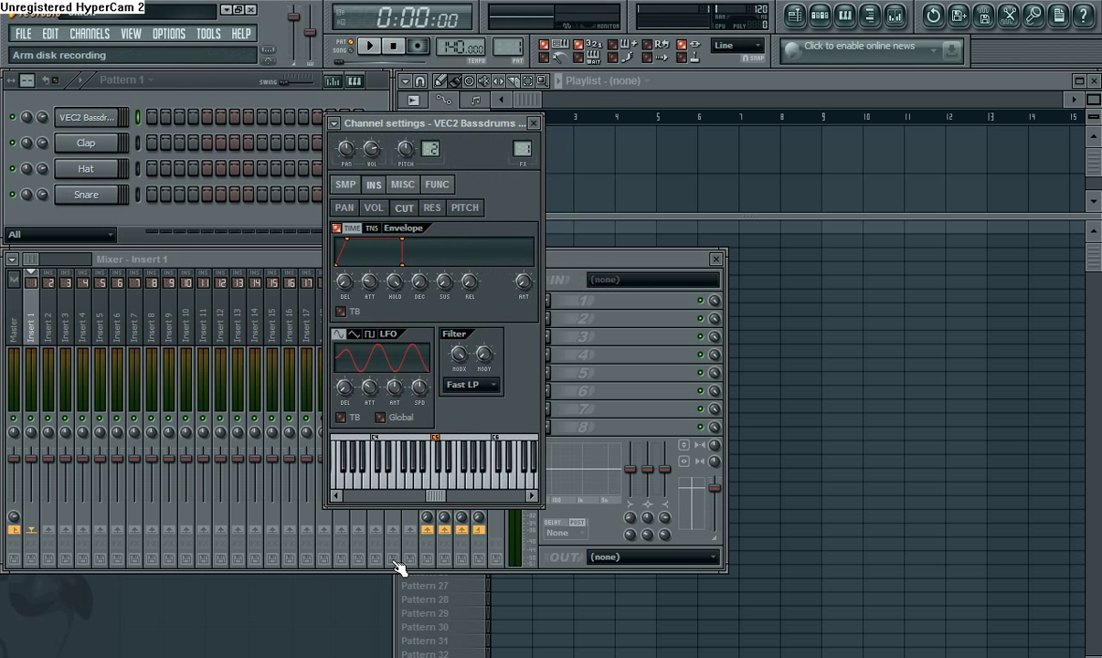
key(z)
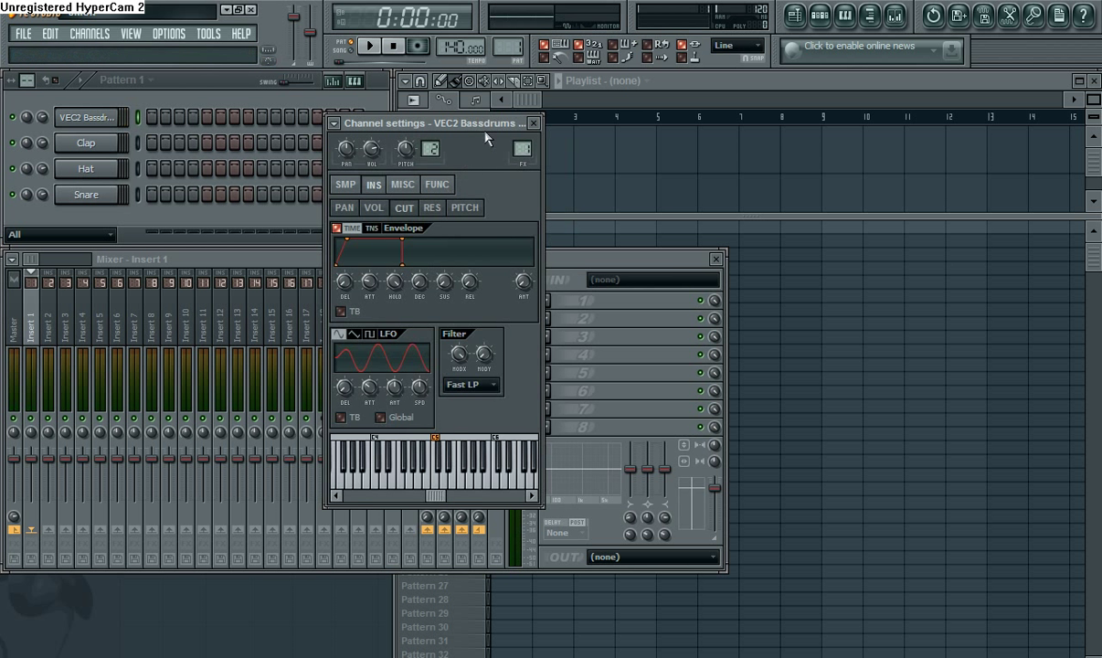
drag(489, 125, 603, 146)
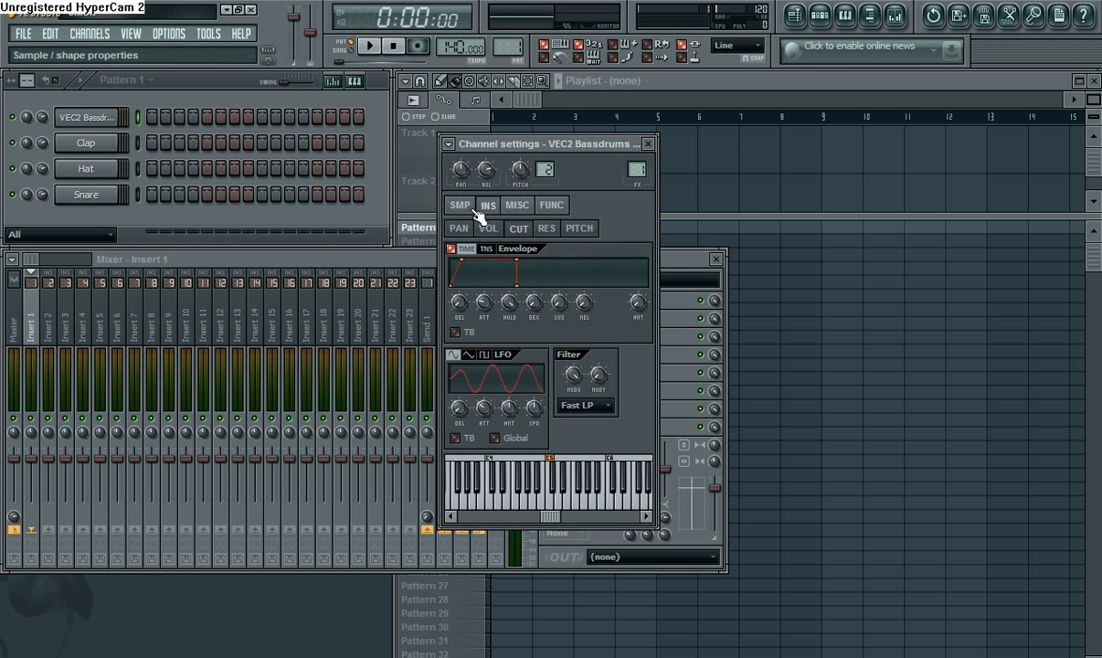
Turn on all 16 bassdrum steps and set the tempo to 169 BPM, playing the roll
drag(151, 119, 380, 144)
key(space)
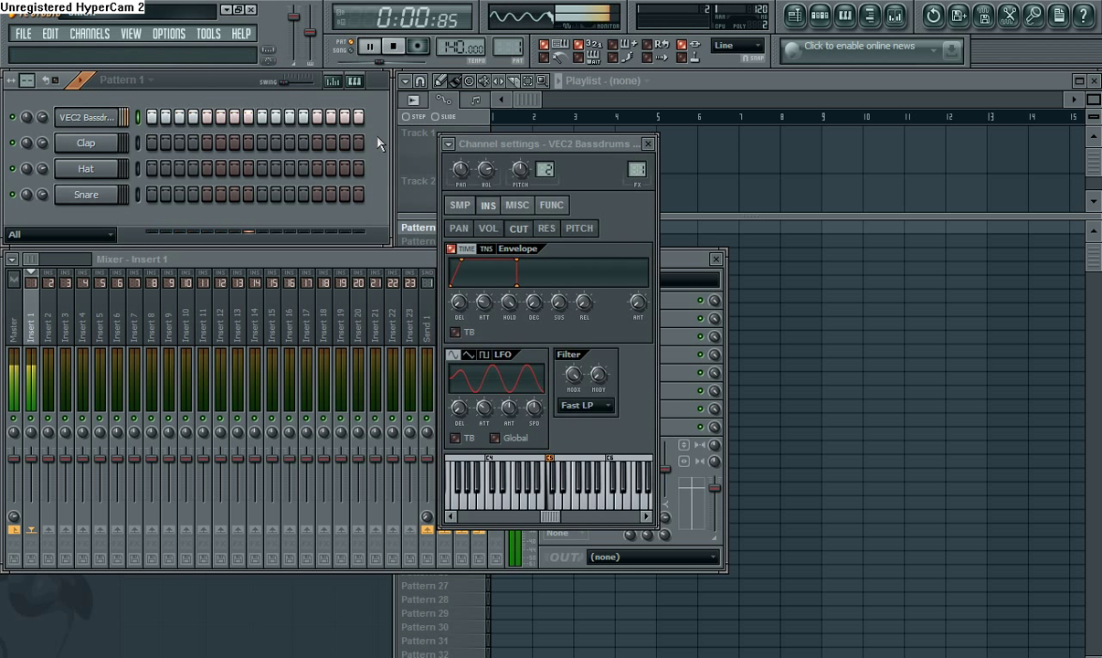
key(space)
drag(454, 44, 454, 28)
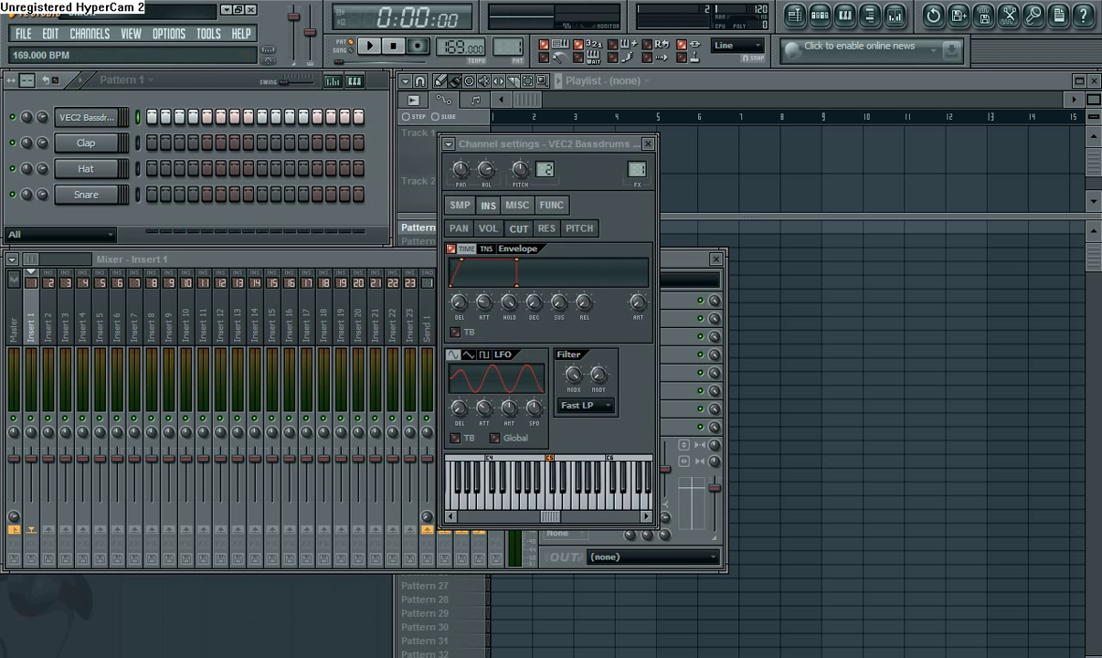
key(space)
key(space)
Set the sample's loop crossfade (CRF) to 1% and audition the kick
click(560, 207)
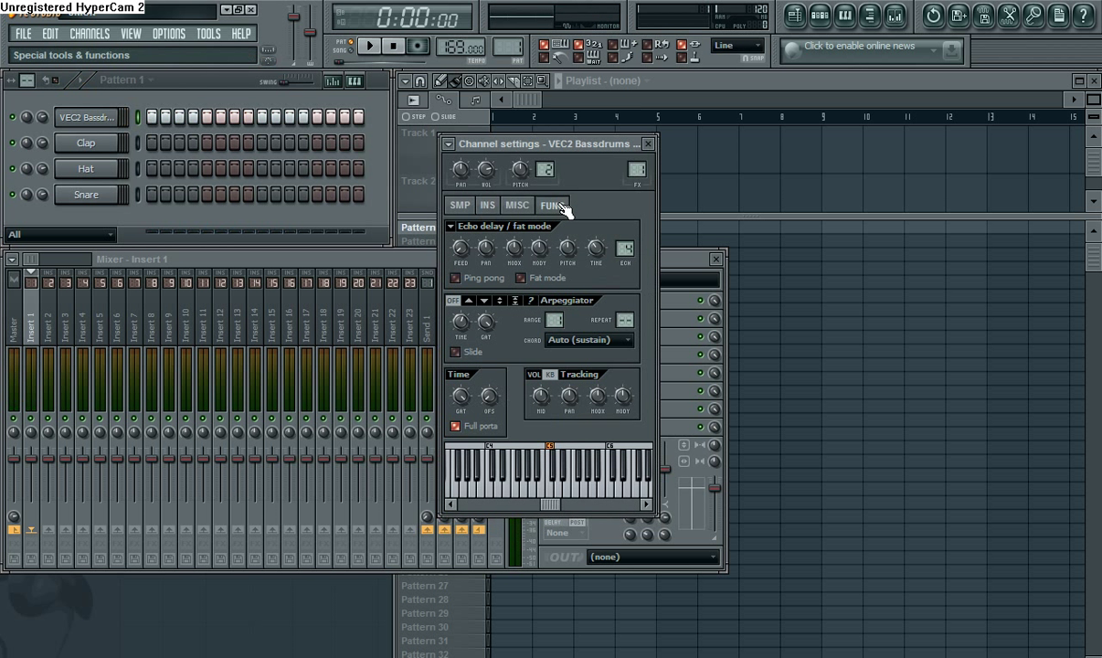
click(458, 207)
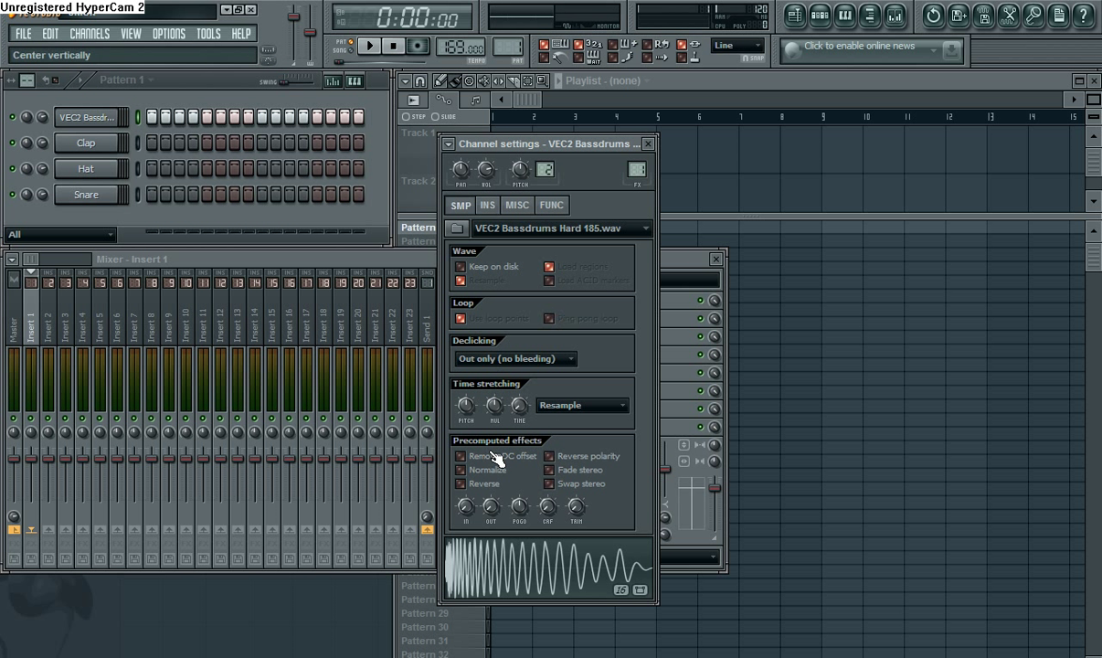
drag(547, 505, 548, 501)
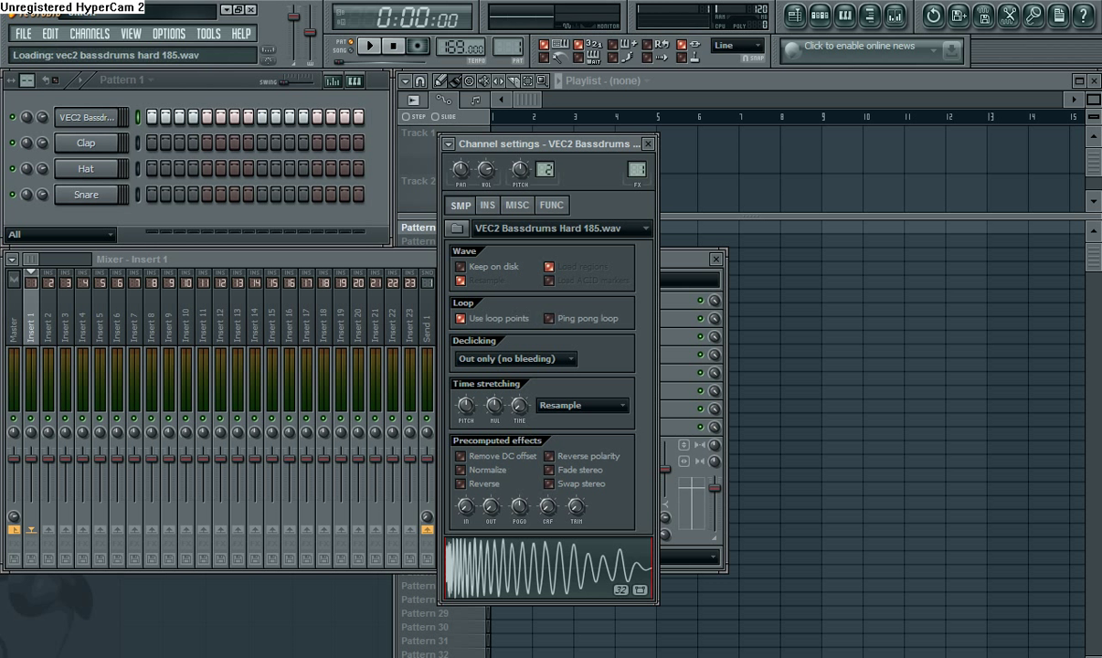
key(z)
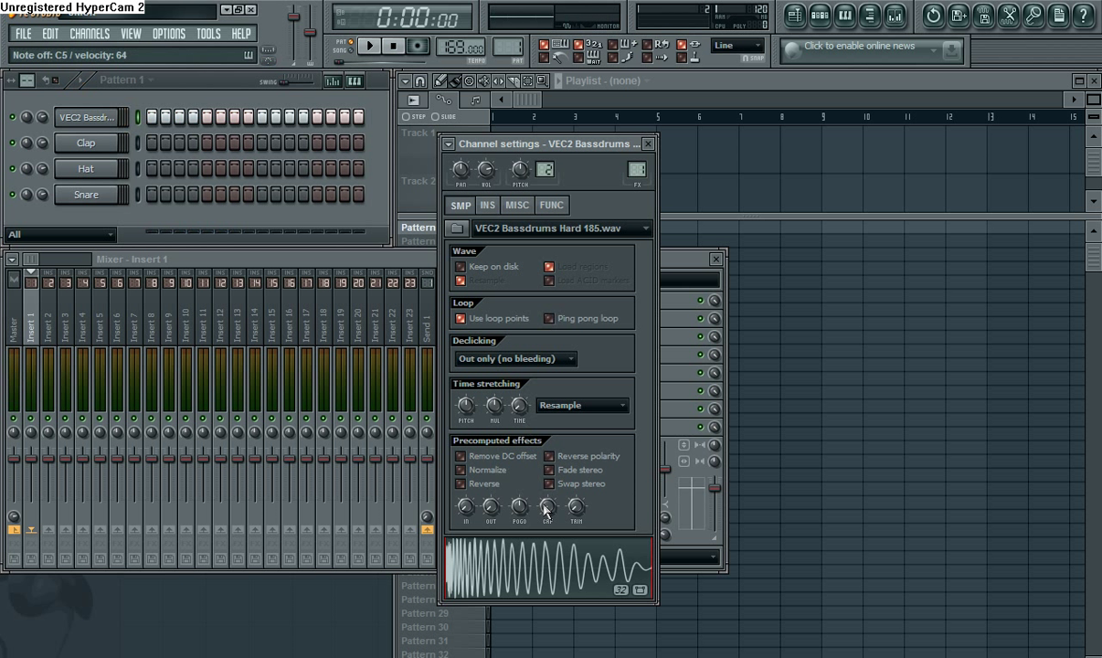
Switch the arpeggiator on in the downward direction and close the channel settings
click(551, 205)
click(485, 301)
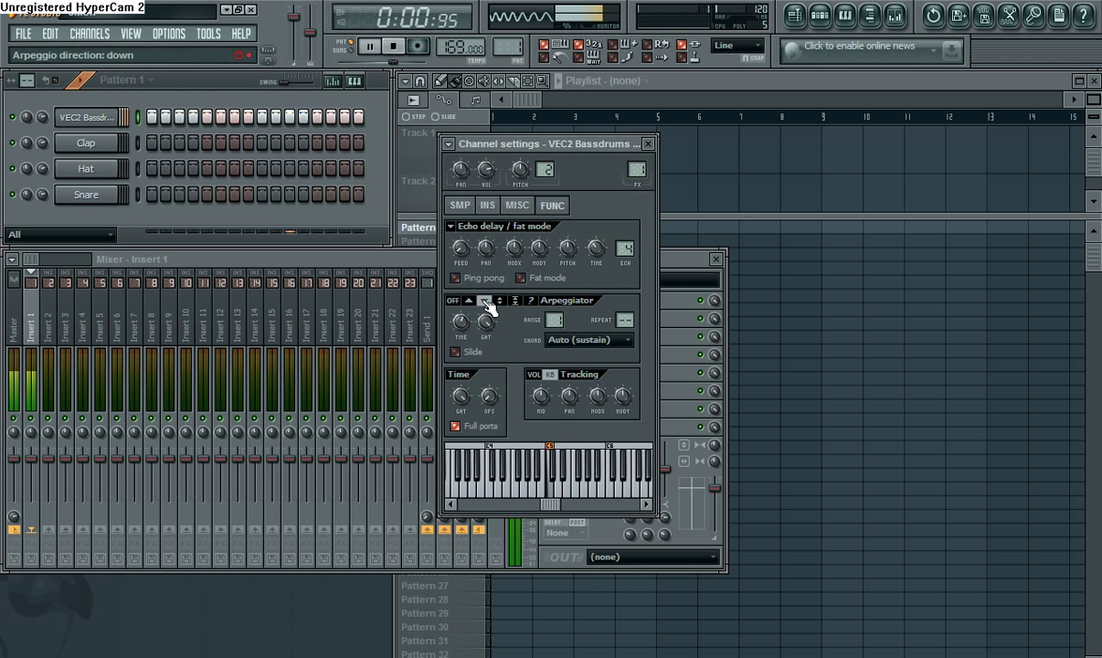
click(647, 143)
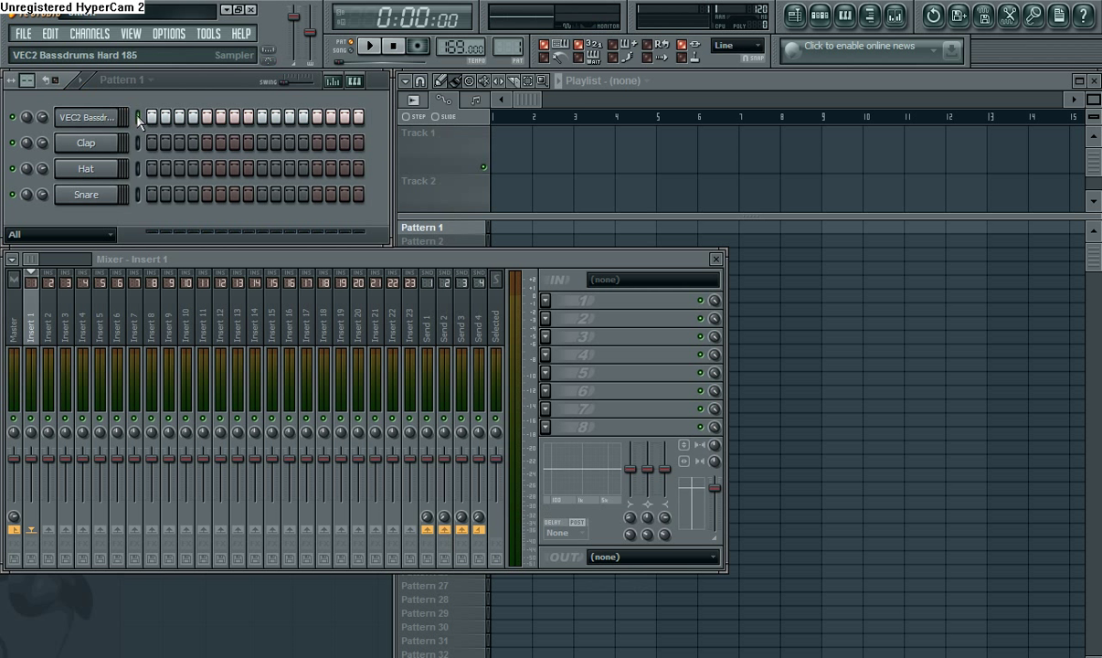
In the Piano roll, draw a rising velocity ramp across the 16 kick notes and play it
key(F7)
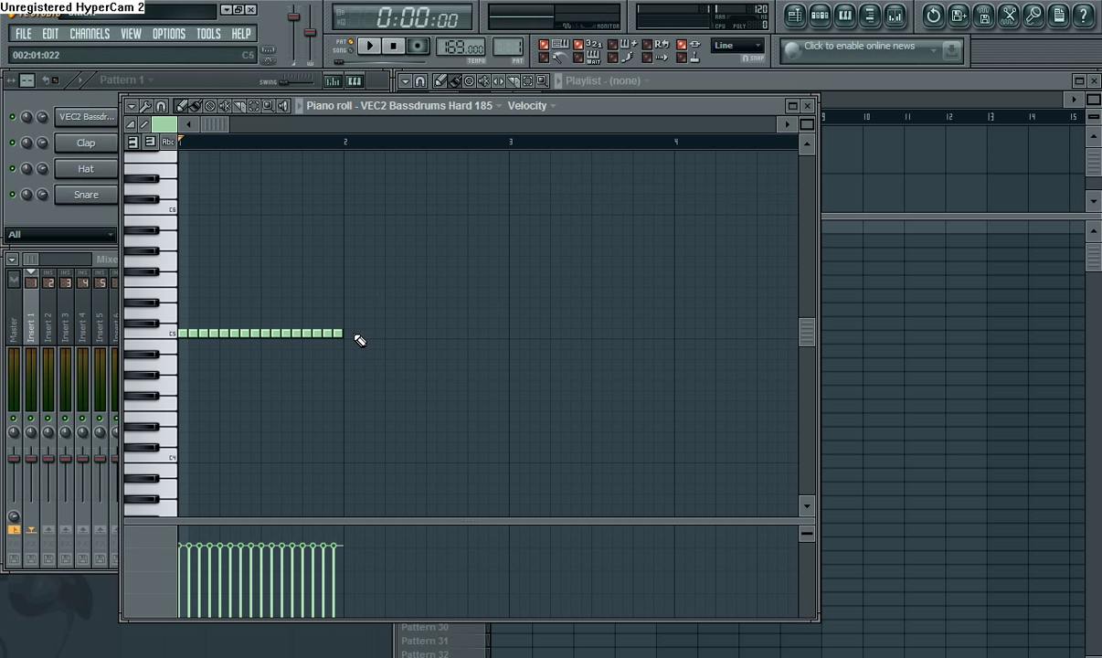
key(space)
drag(338, 547, 180, 585)
key(space)
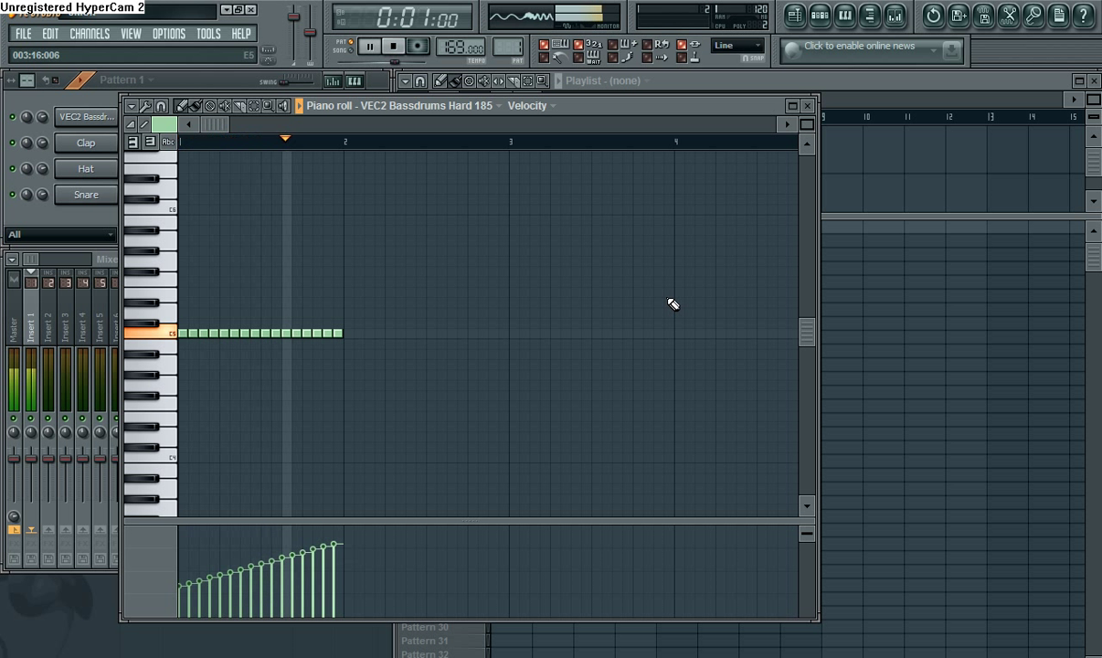
key(space)
click(806, 105)
Reopen the kick's envelope settings, audition a note, then close the channel settings
click(110, 119)
click(491, 208)
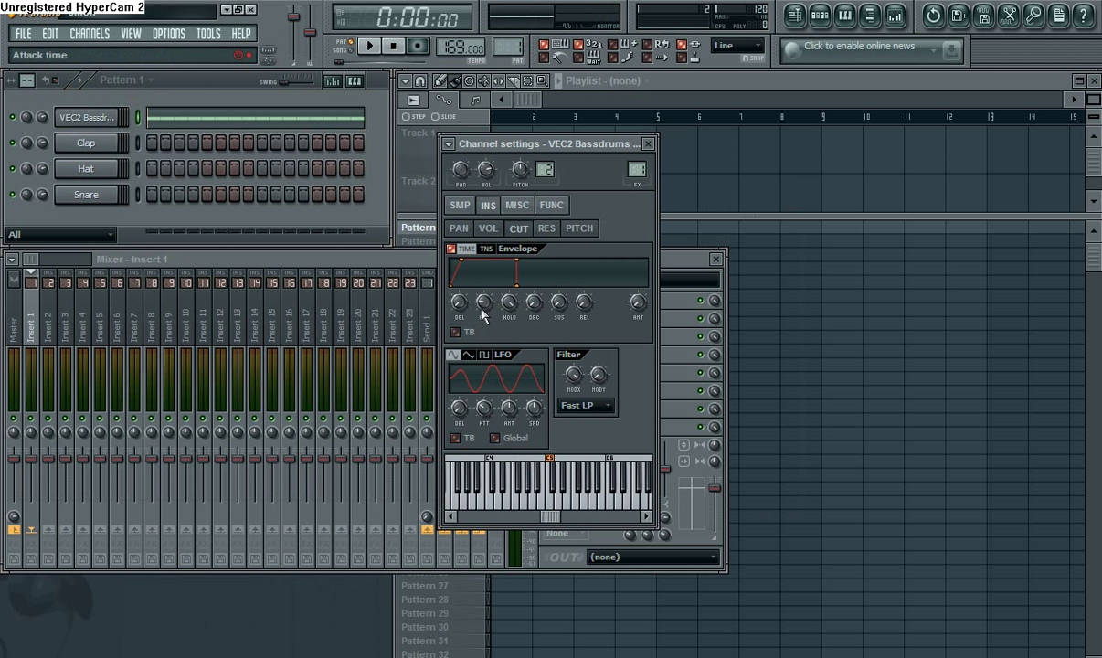
click(559, 502)
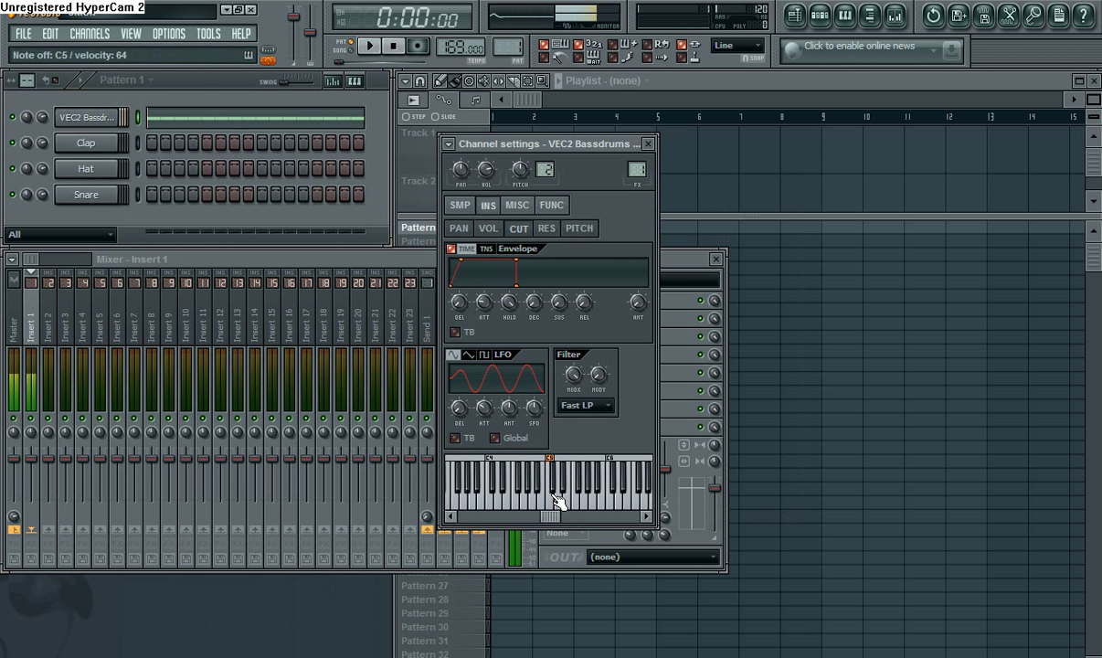
click(648, 144)
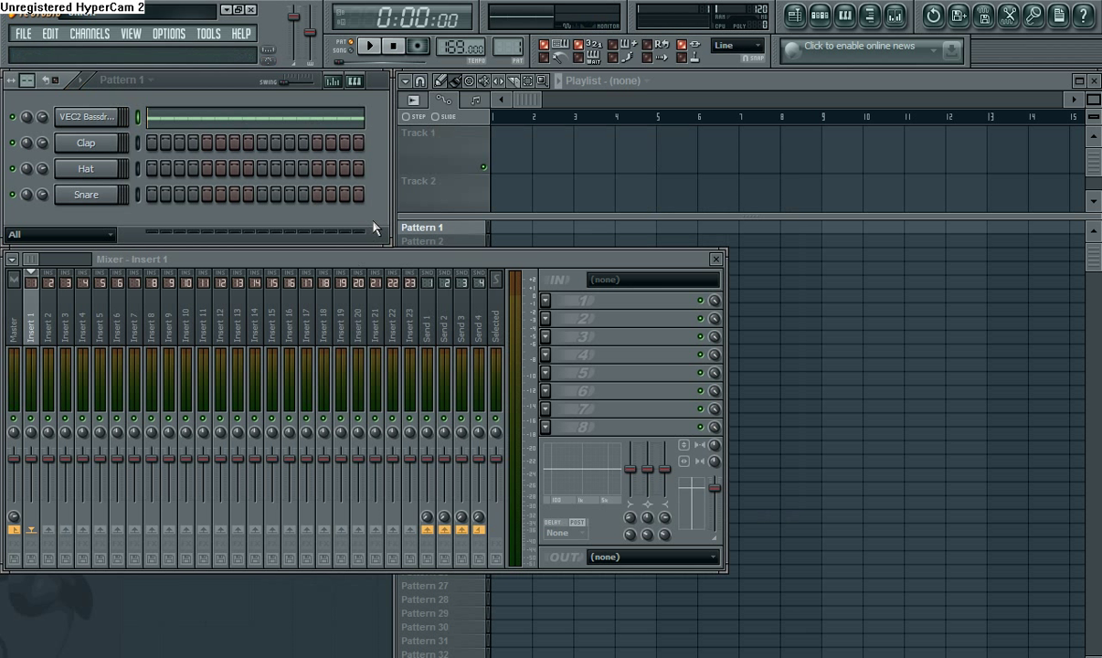